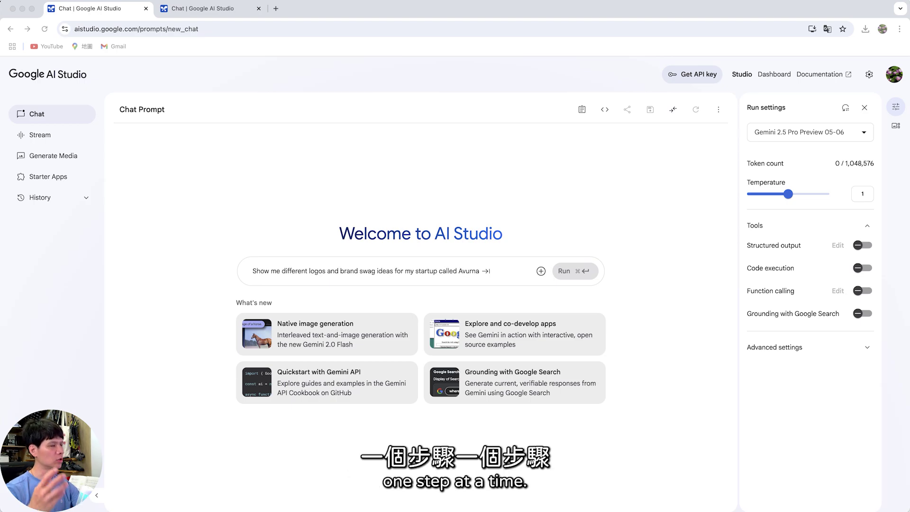
Step: Attach the audio file to the chat prompt and enter instructions for splitting it into 3–6 second subtitles in .srt format
drag(345, 269, 351, 271)
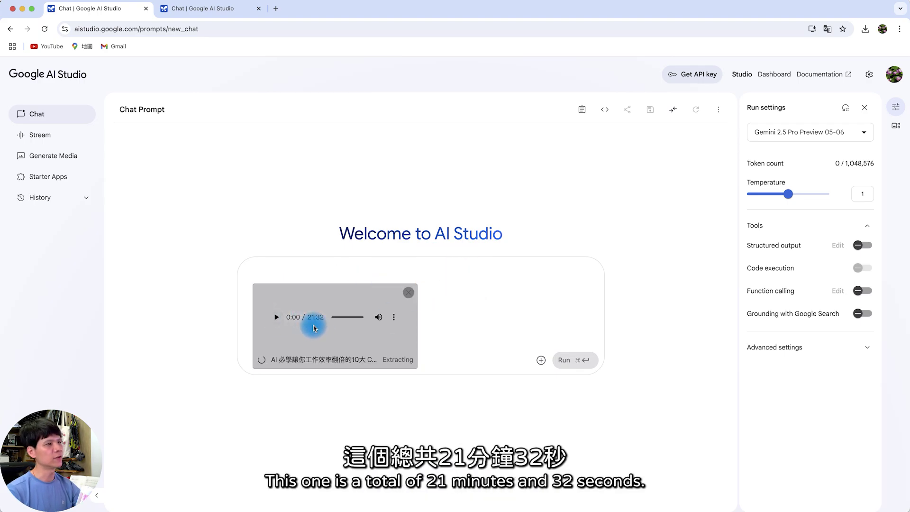
click(470, 274)
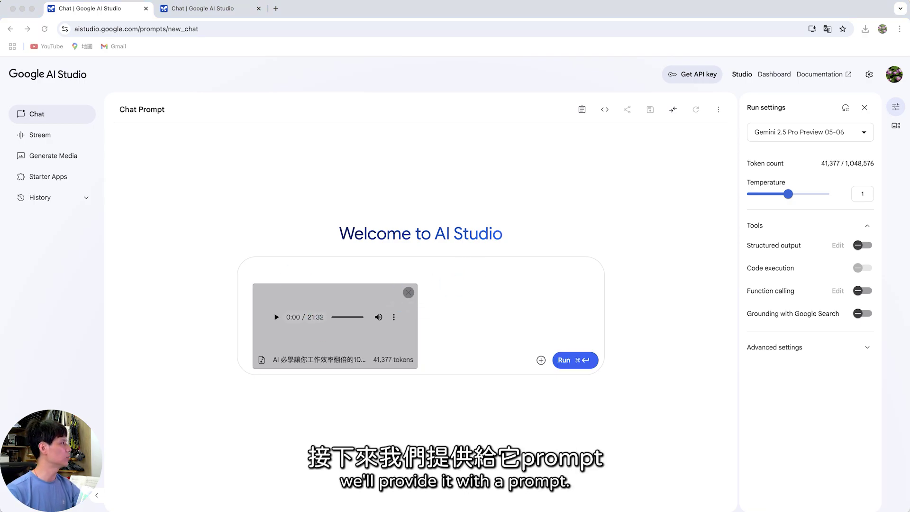
click(316, 270)
text(請根據上傳的音檔內容自動切分成字幕格式，包含每段字幕的時間碼與文字內容。 要求如下： 每段字幕時間長度以 3–6 秒為原則，必要時可略微彈性調整。 字幕句子盡量完整、語意清楚（請避免句子被切斷）。 使用標準 .srt 格式： 每段包含連號、起始時間 --> 結束時間、字幕內容。 時間格式為：00:00:03,500 --> 00:00:07,000（請務必維持些格式，不得缺少，保持hh:mm:ss,***） 字幕總長度不得超過 1 行，每行不超過 20 個中文字，中間都不要穿插任何標點符號，也不要有空格)
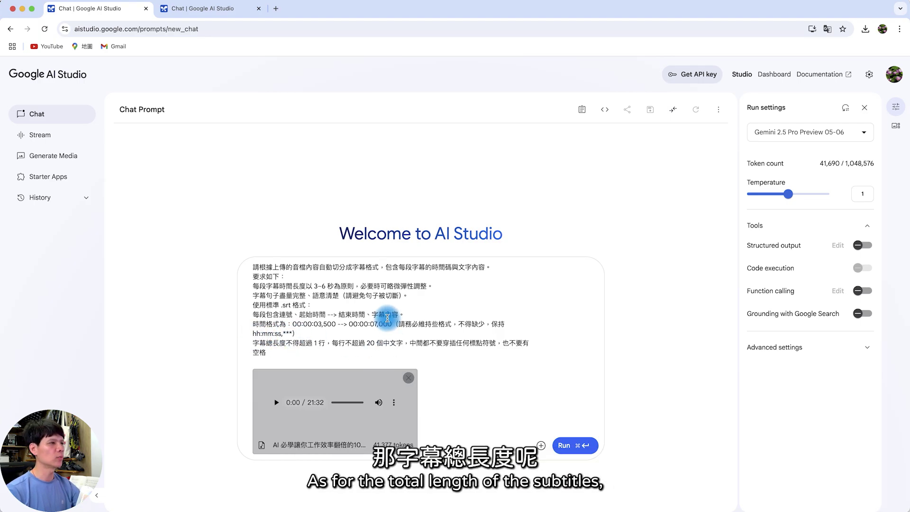
Step: Review the subtitle prompt's 20-character line limit, dialogue rules and output format, and submit it with the attached audio
scroll(388, 318, down, 2)
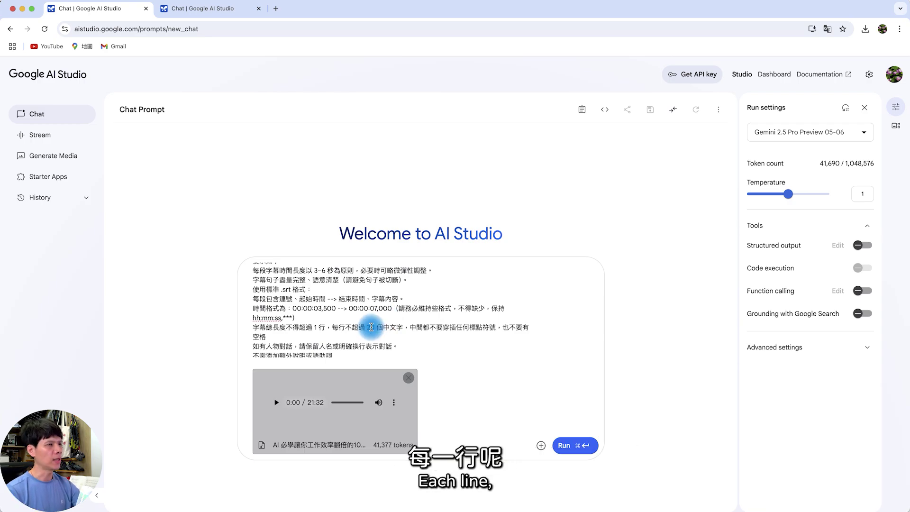
click(381, 328)
drag(374, 327, 379, 328)
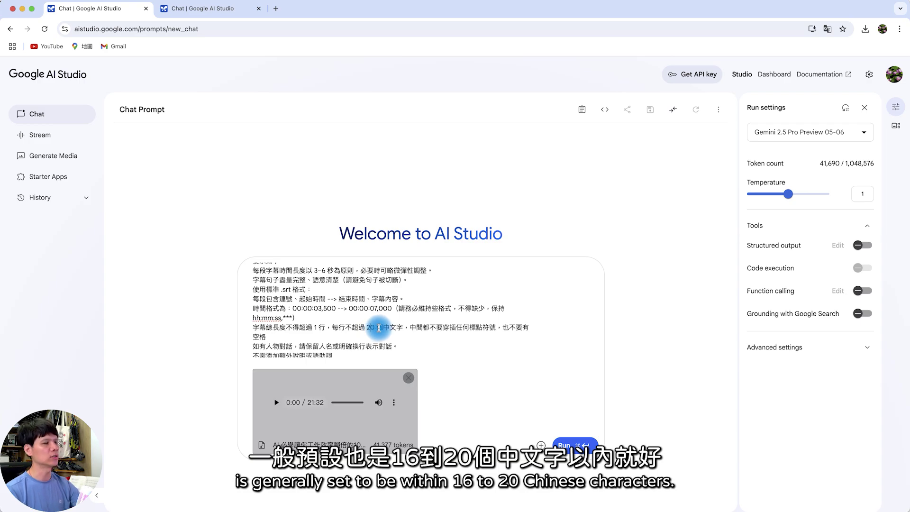
scroll(378, 327, down, 3)
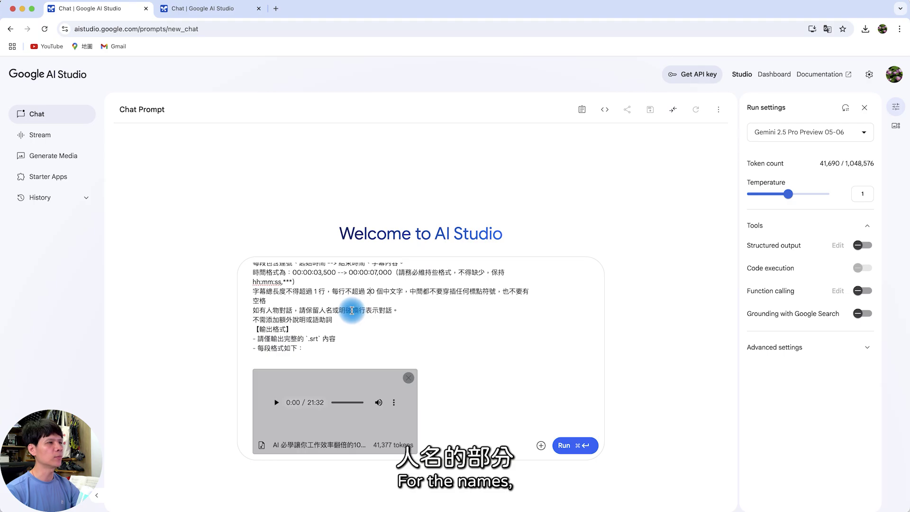
scroll(376, 317, down, 2)
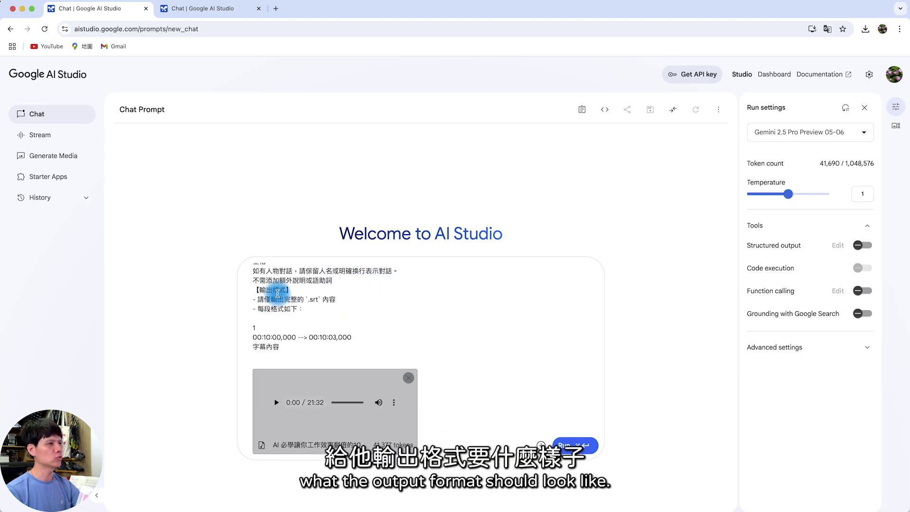
scroll(296, 314, down, 2)
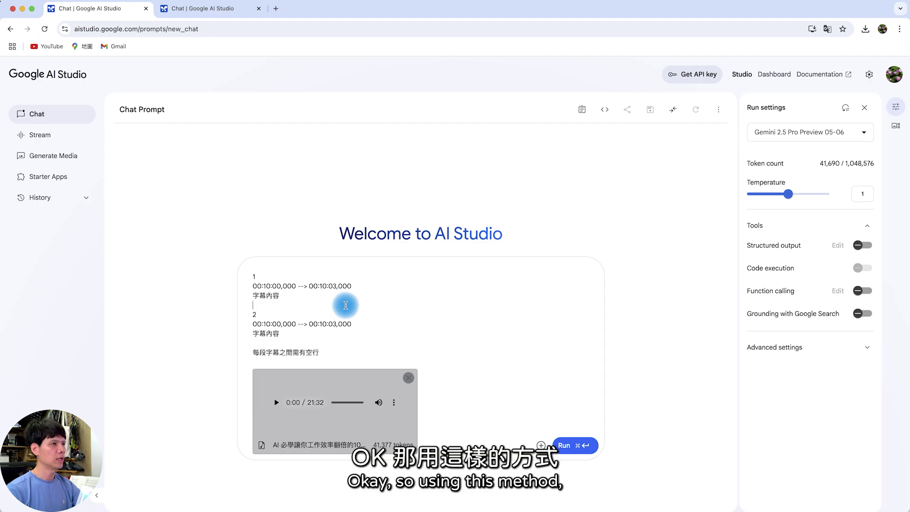
scroll(345, 306, up, 5)
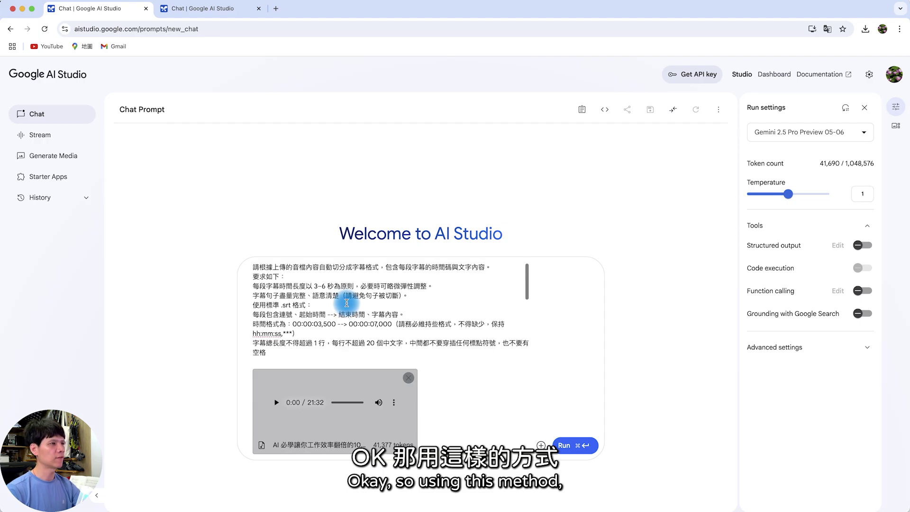
click(564, 448)
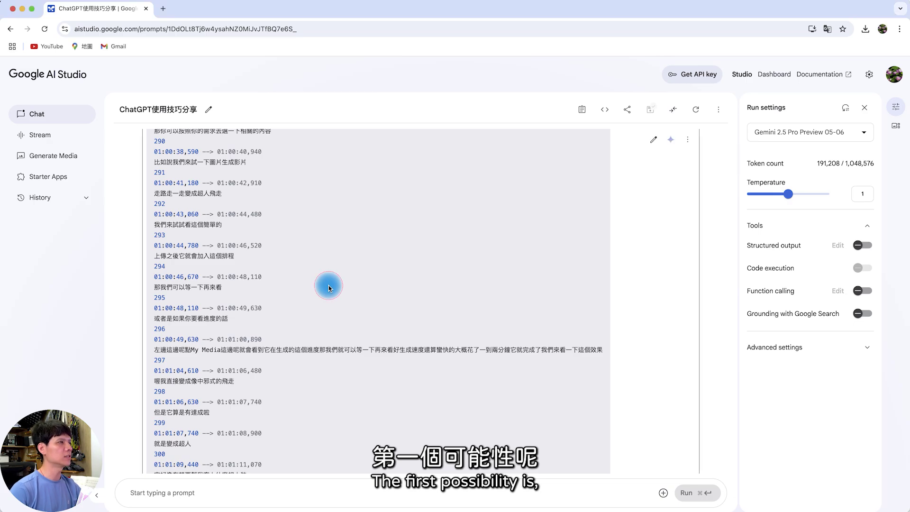
Step: Examine the generated subtitles' timecodes around the 10-minute mark for hour and minute errors
scroll(336, 289, up, 5)
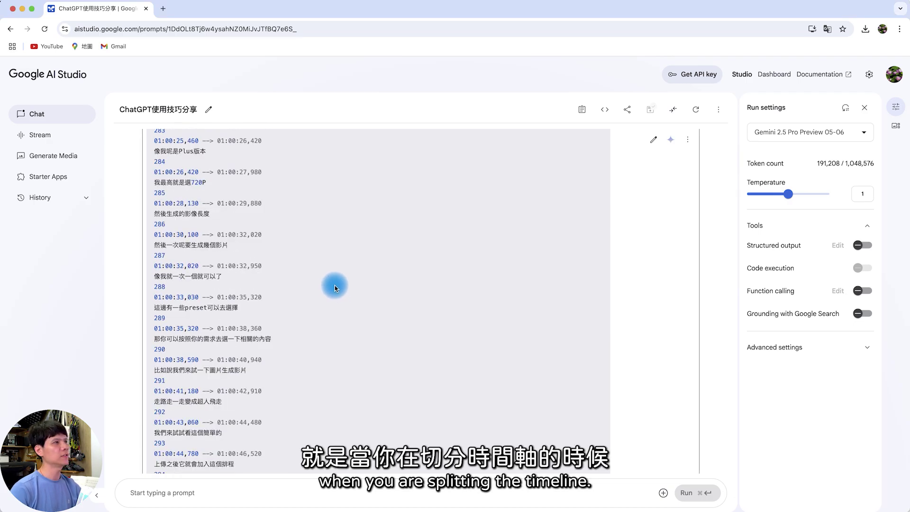
scroll(334, 286, up, 10)
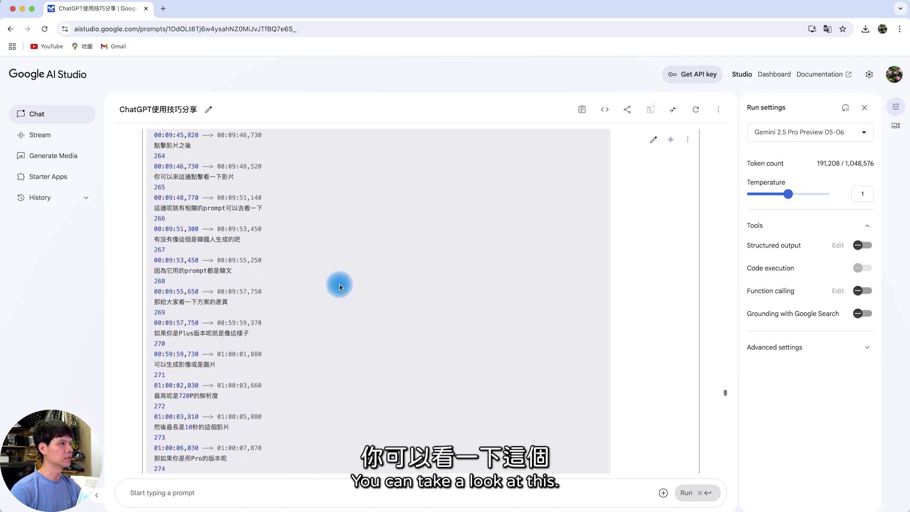
scroll(331, 280, down, 1)
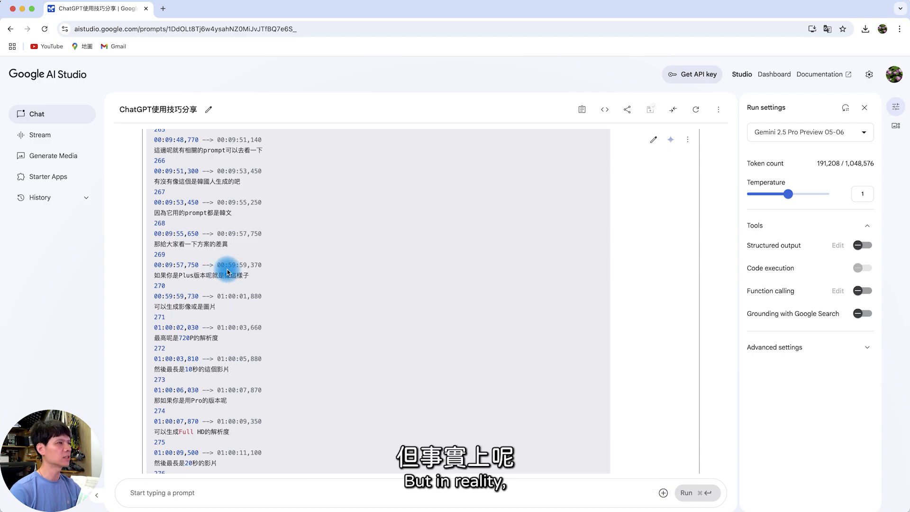
scroll(234, 251, down, 2)
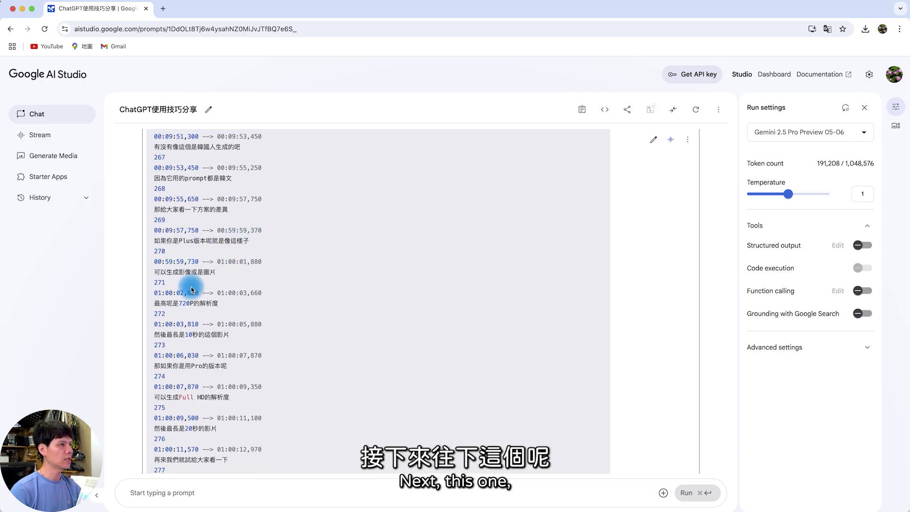
scroll(178, 303, down, 2)
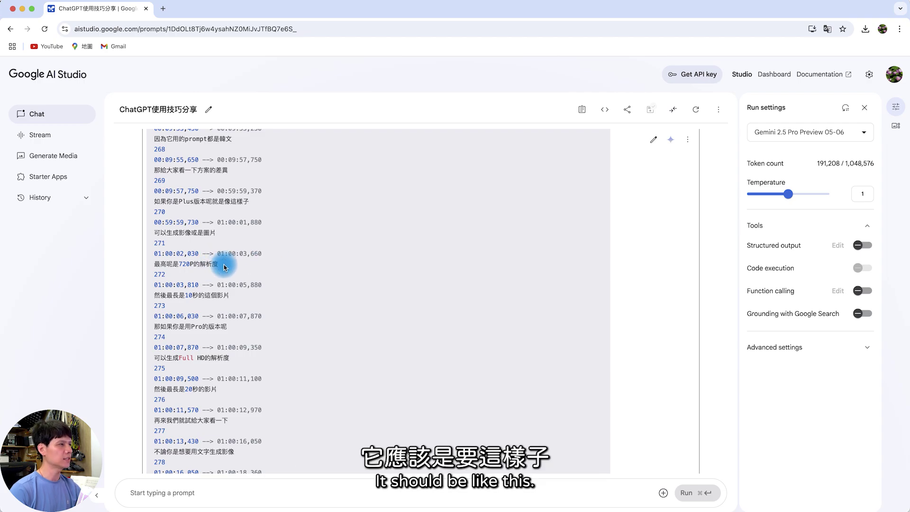
scroll(218, 260, down, 2)
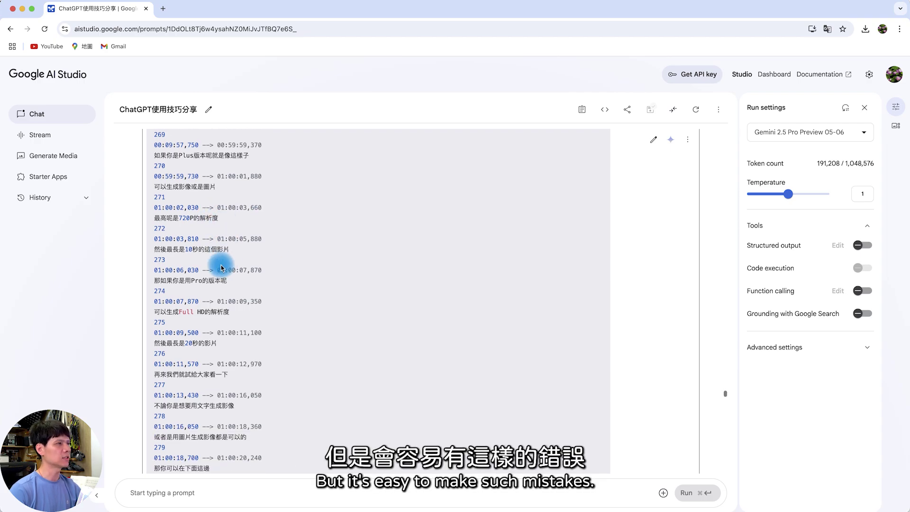
Step: Open the saved chat "ChatGPT功能详解，实用技巧" from the history and check its subtitle timecodes around the 20-minute mark
click(47, 199)
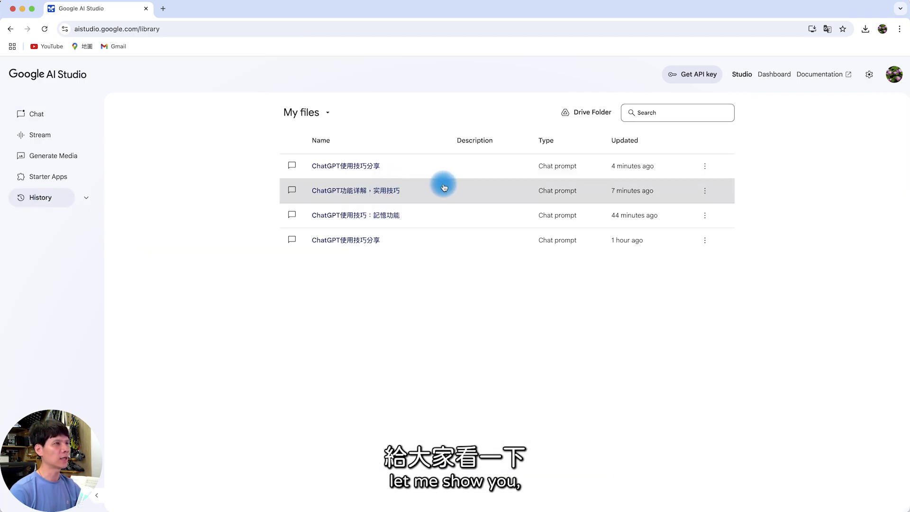
click(391, 190)
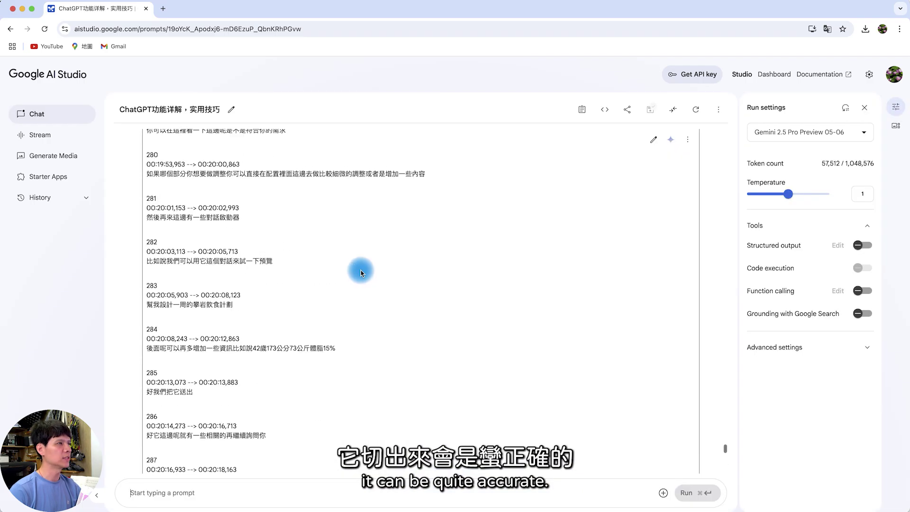
scroll(359, 265, up, 5)
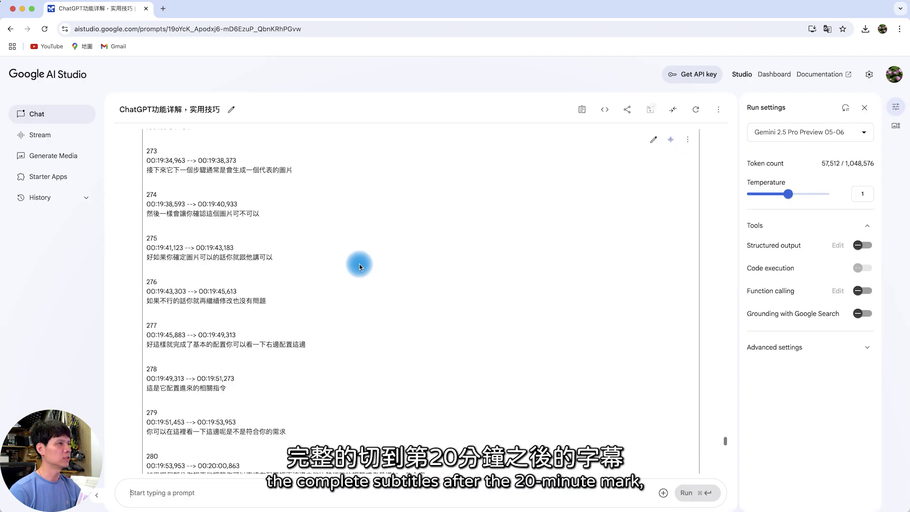
scroll(359, 265, up, 15)
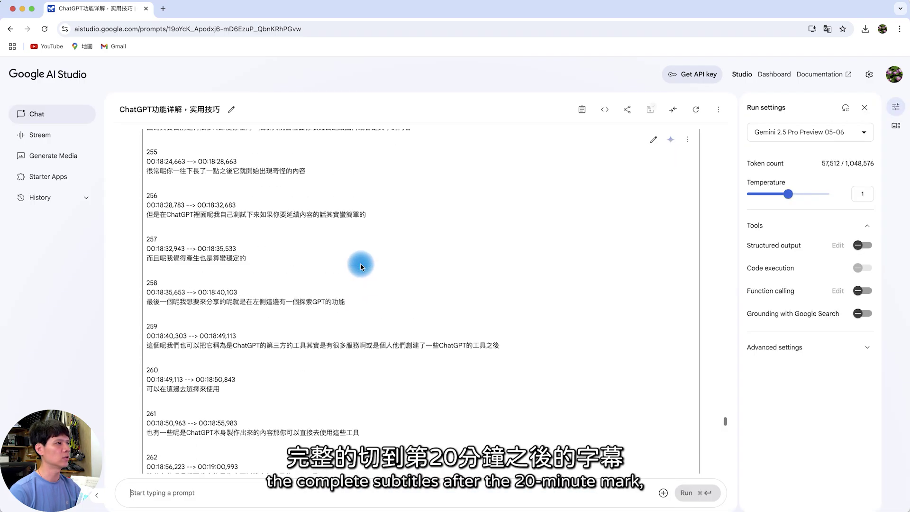
scroll(361, 266, up, 20)
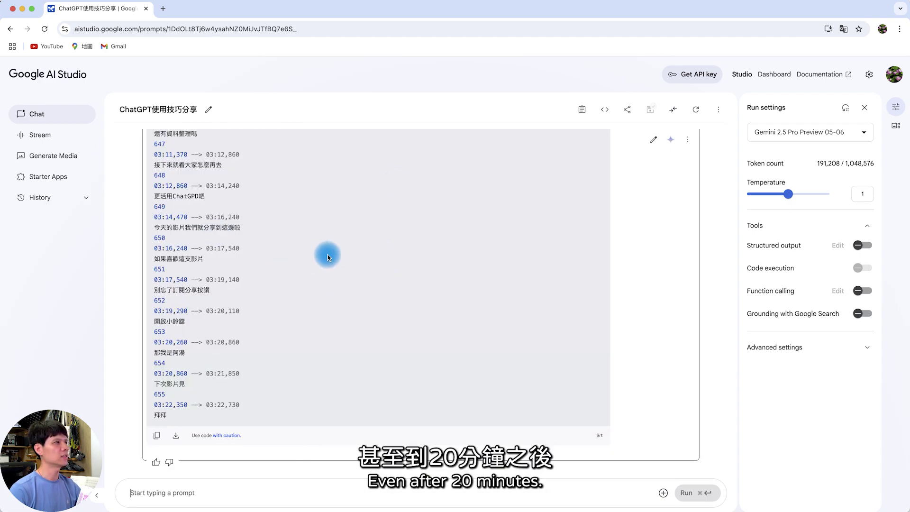
Step: Examine the hour and minute parts of the timecodes in the last part of the "ChatGPT使用技巧分享" subtitles
scroll(328, 254, up, 3)
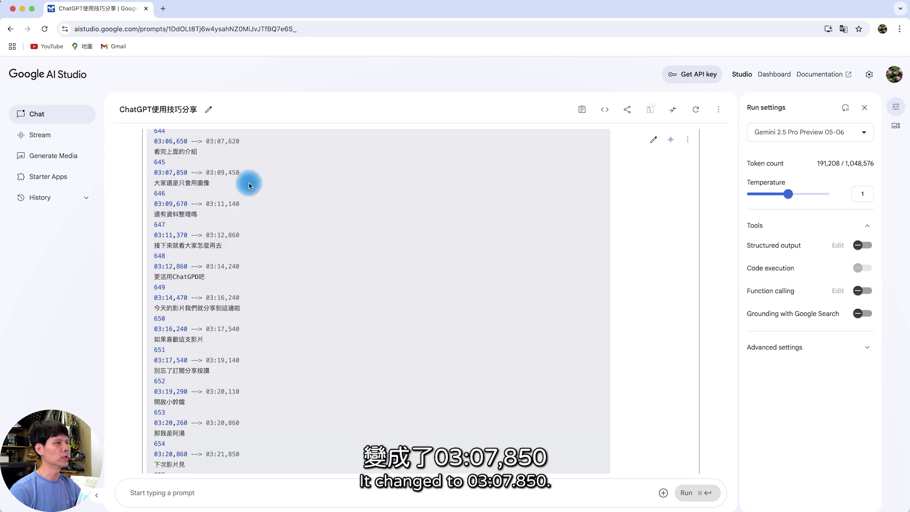
scroll(244, 183, up, 10)
scroll(248, 186, up, 10)
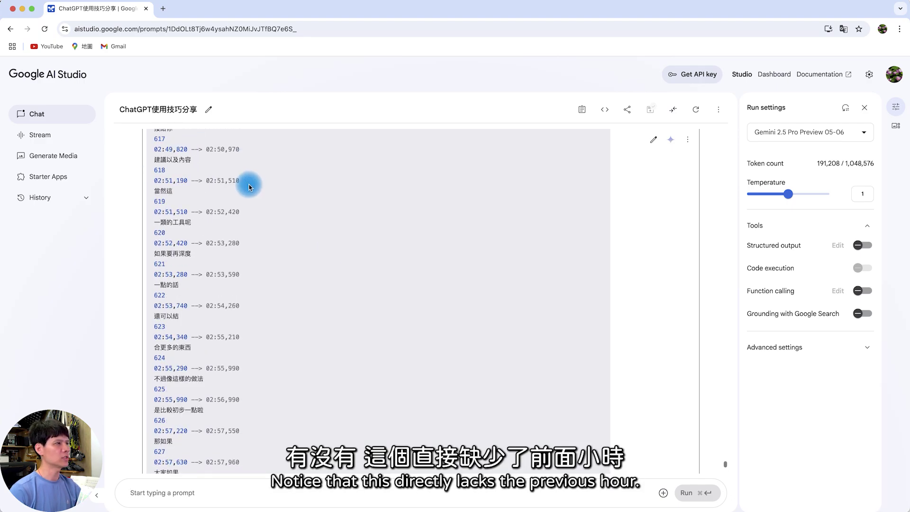
scroll(248, 187, up, 20)
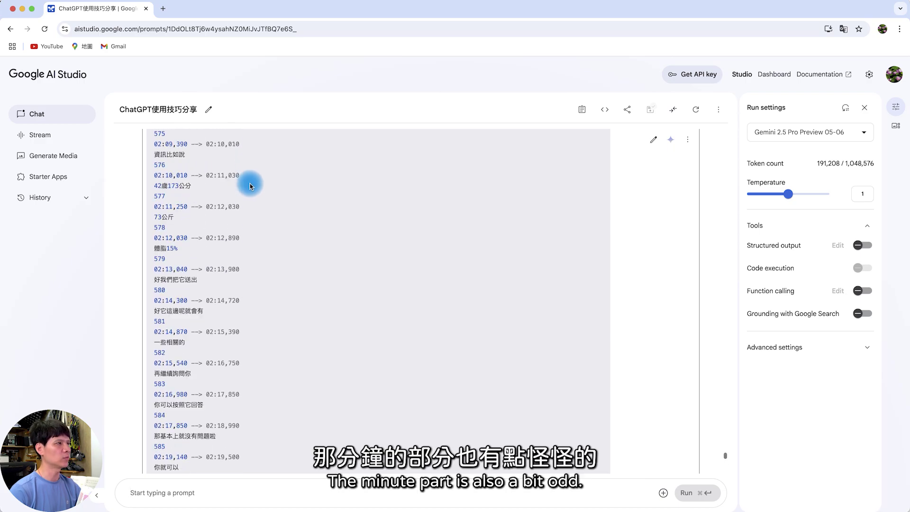
scroll(250, 186, up, 20)
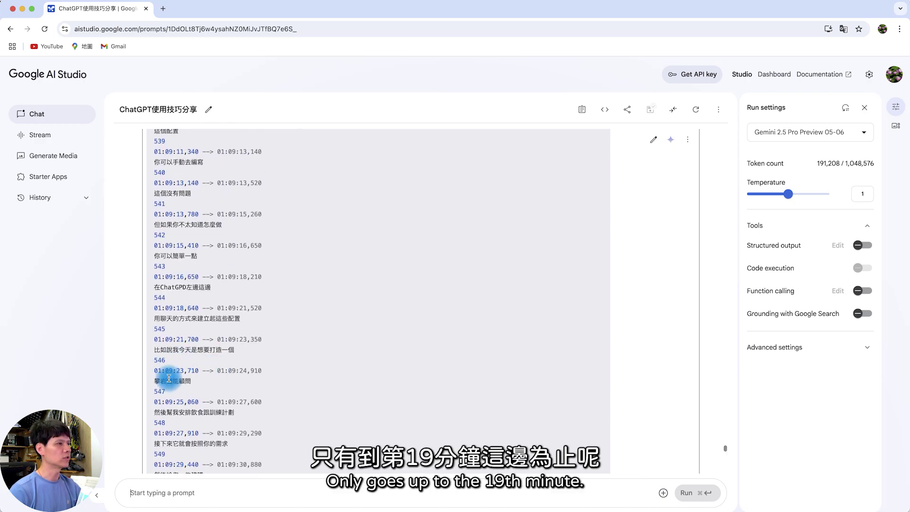
scroll(178, 378, down, 20)
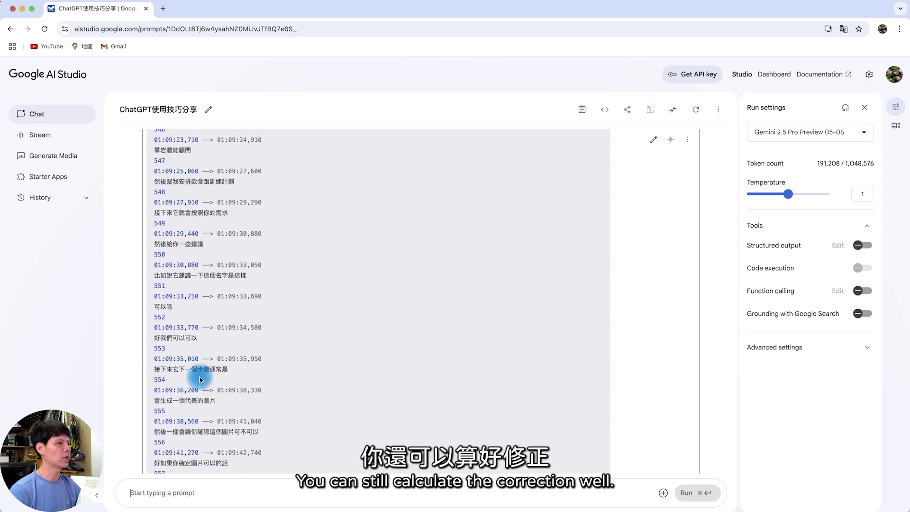
scroll(197, 376, down, 5)
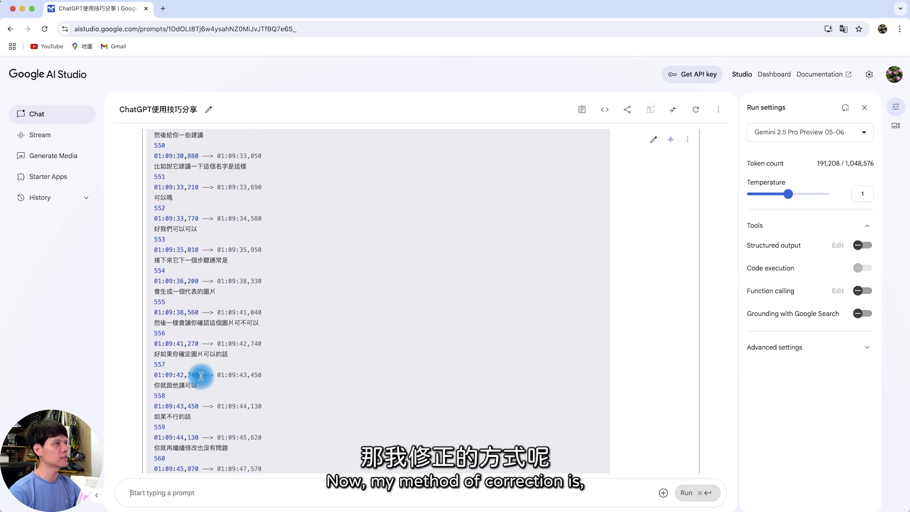
scroll(364, 382, down, 20)
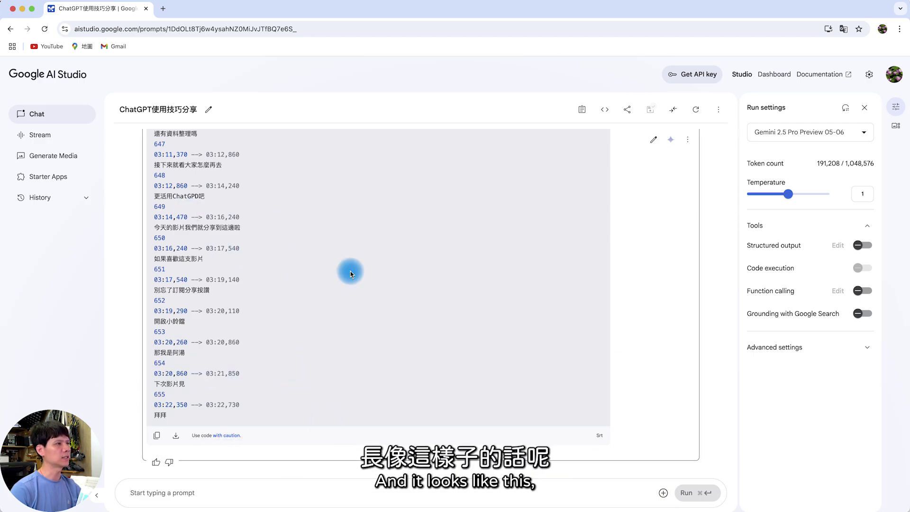
Step: Download the generated subtitles and attach the resulting code.txt file to a new chat
click(175, 435)
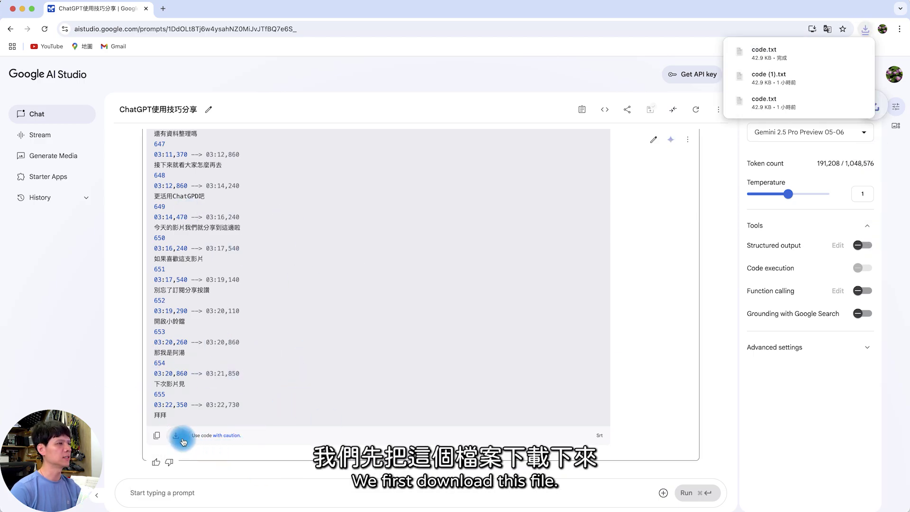
click(57, 115)
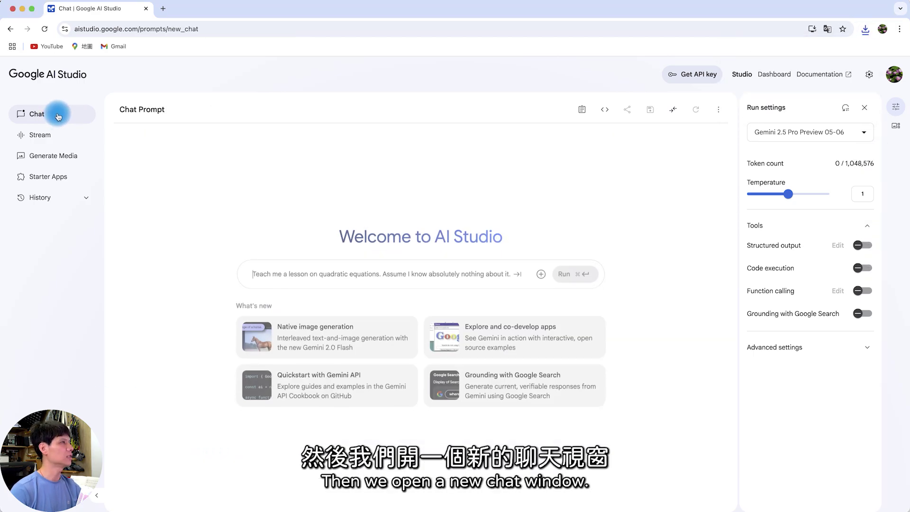
drag(367, 217, 340, 272)
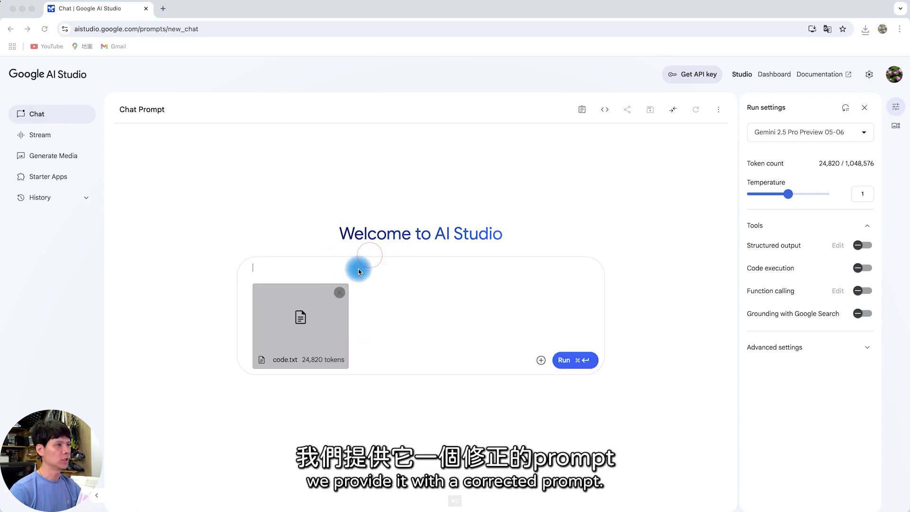
Step: Submit a prompt that converts timecodes starting with 00:59, 01:00 or 01:xx into correct after-10-minute times and keeps the .srt format
key(super+v)
key(super+Return)
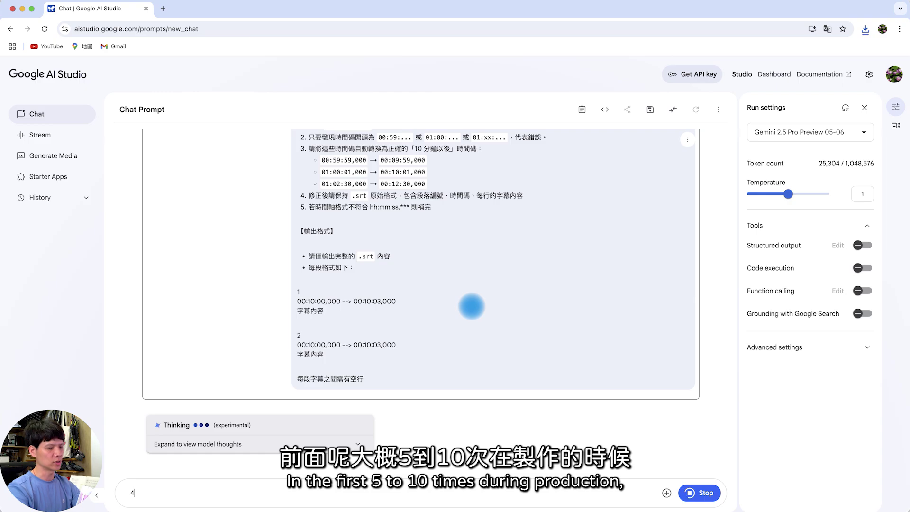
key(BackSpace)
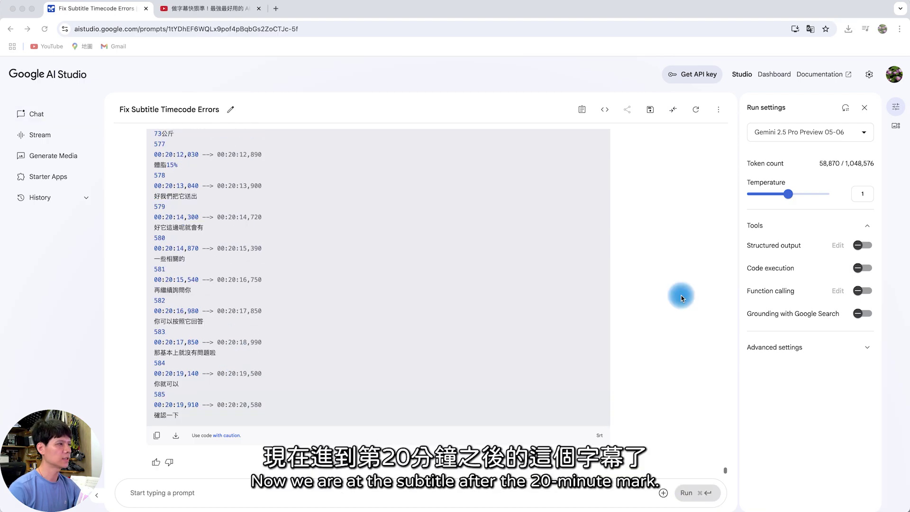
Step: Check the corrected timecodes through to the end of the fixed subtitle output
scroll(465, 356, down, 3)
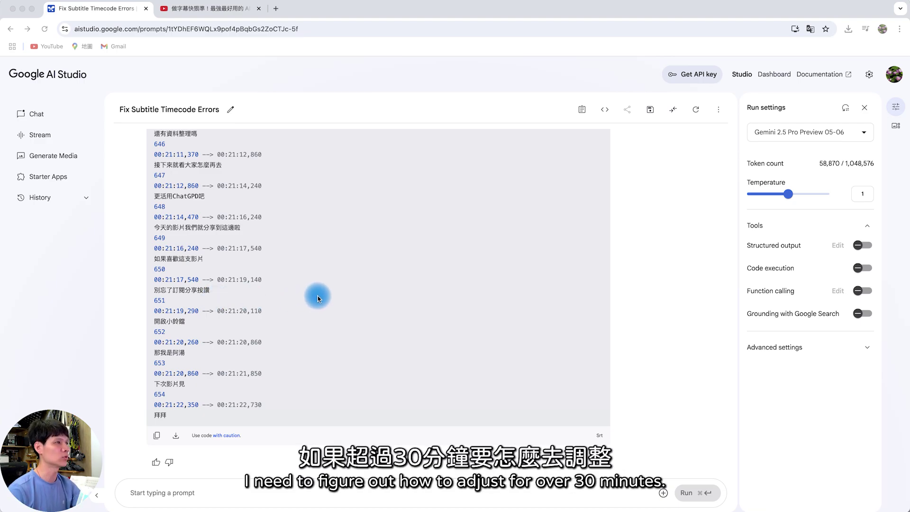
mouse_move(320, 299)
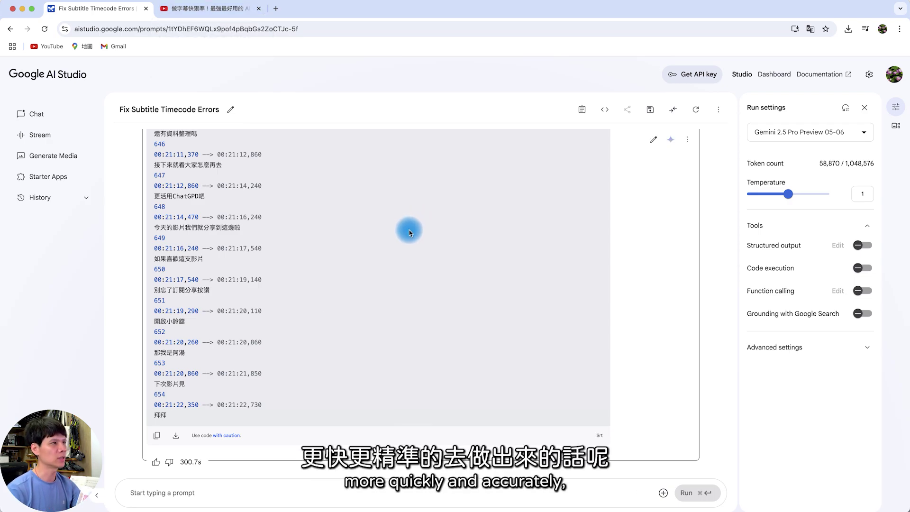
Step: Look at the description of the SubEasy.ai subtitle tool video on YouTube and return to the Google AI Studio chat
click(208, 8)
scroll(468, 171, down, 5)
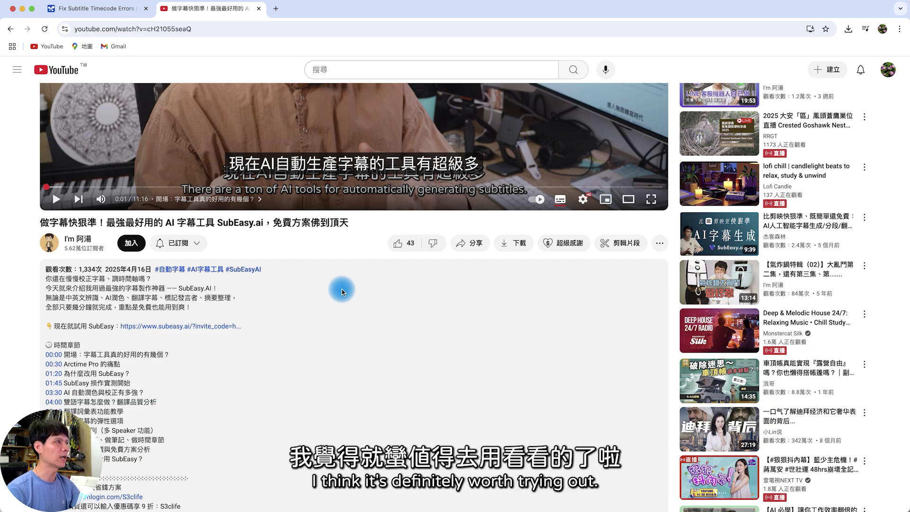
click(106, 13)
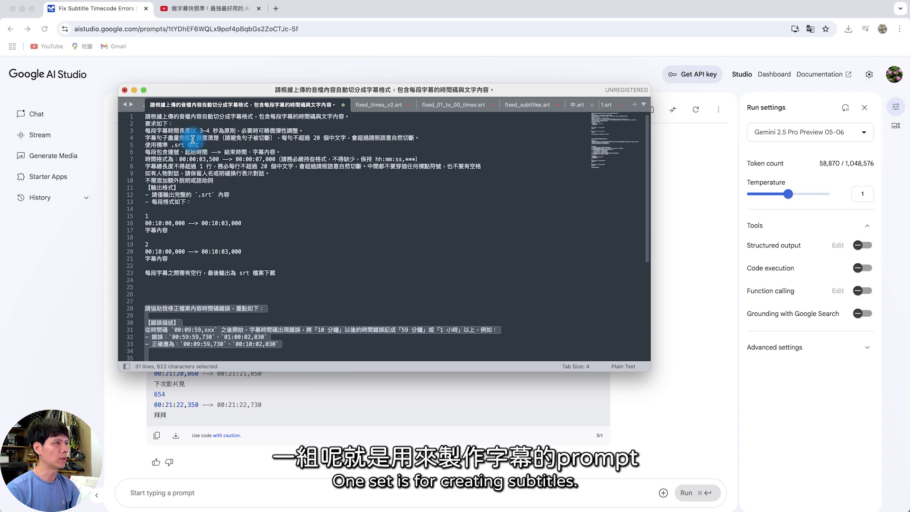
Step: Review the subtitle-generation prompt and the timecode-correction prompt in the text editor, including the 20-character line rule, and minimize the editor window
scroll(299, 250, down, 5)
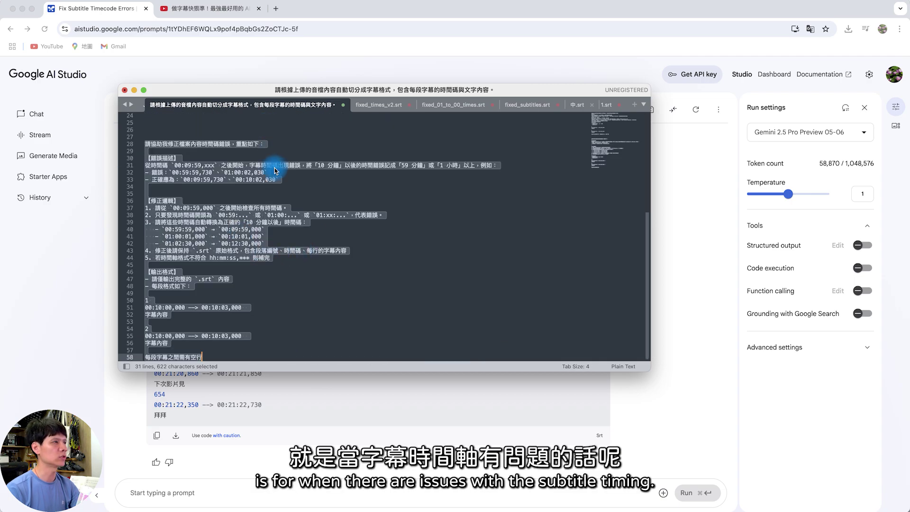
click(272, 165)
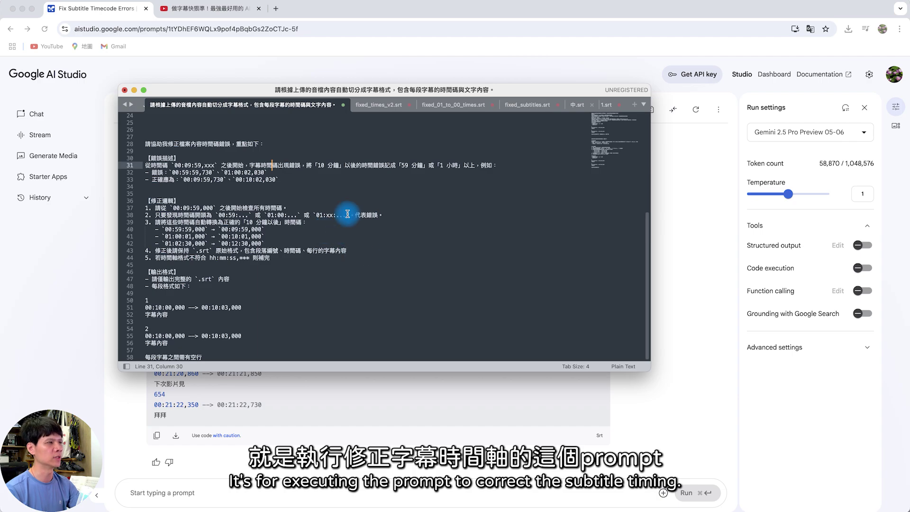
scroll(347, 212, up, 5)
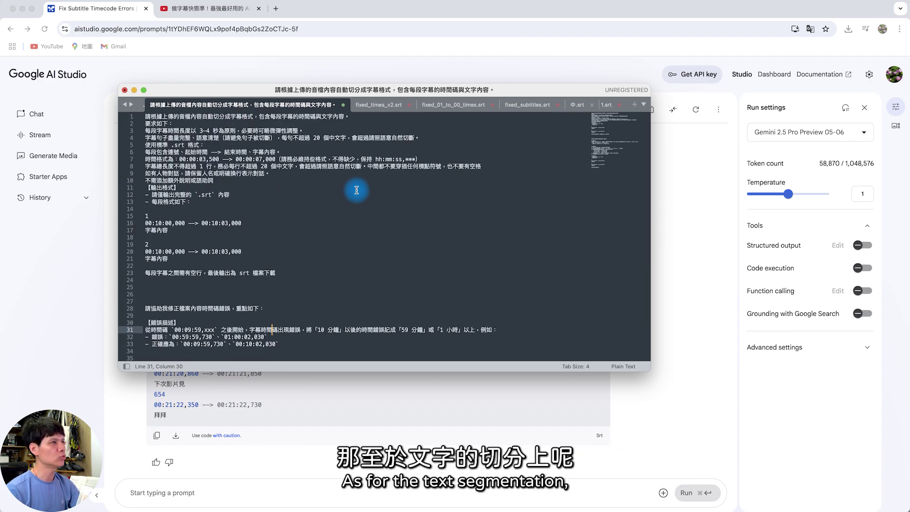
click(371, 166)
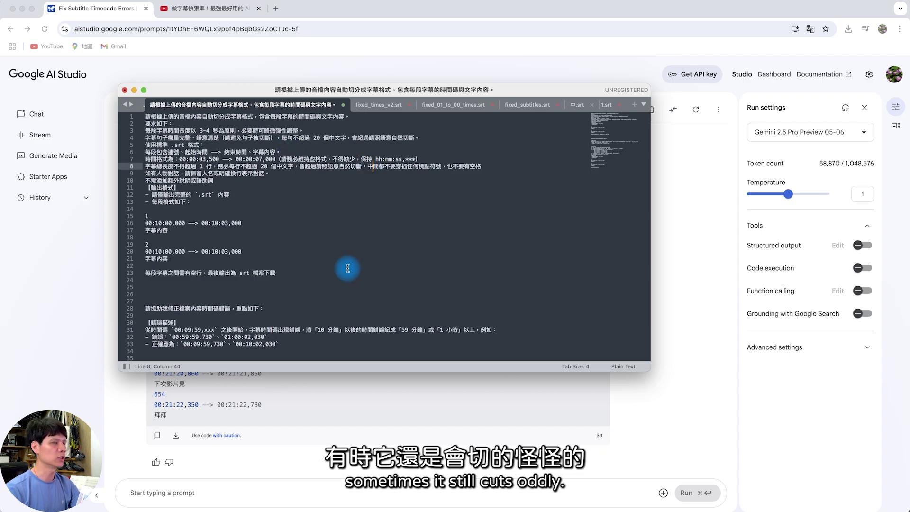
scroll(355, 267, down, 1)
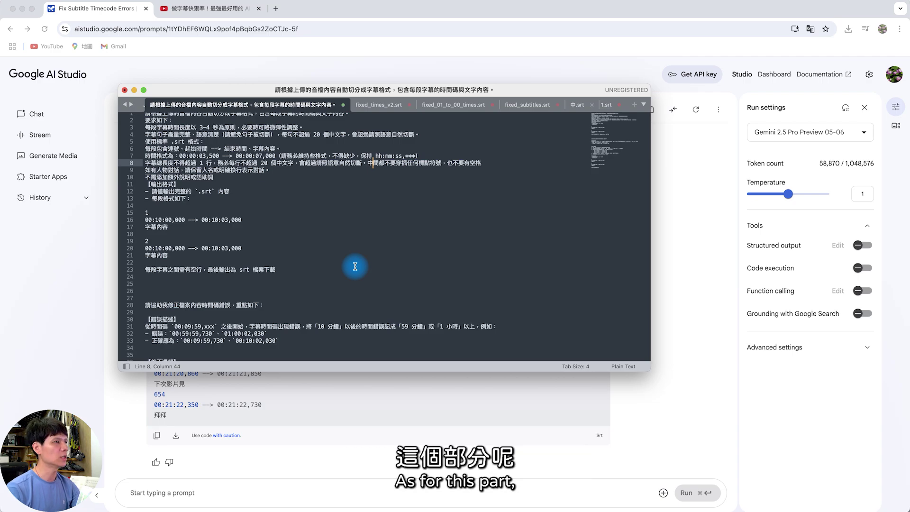
scroll(356, 267, up, 1)
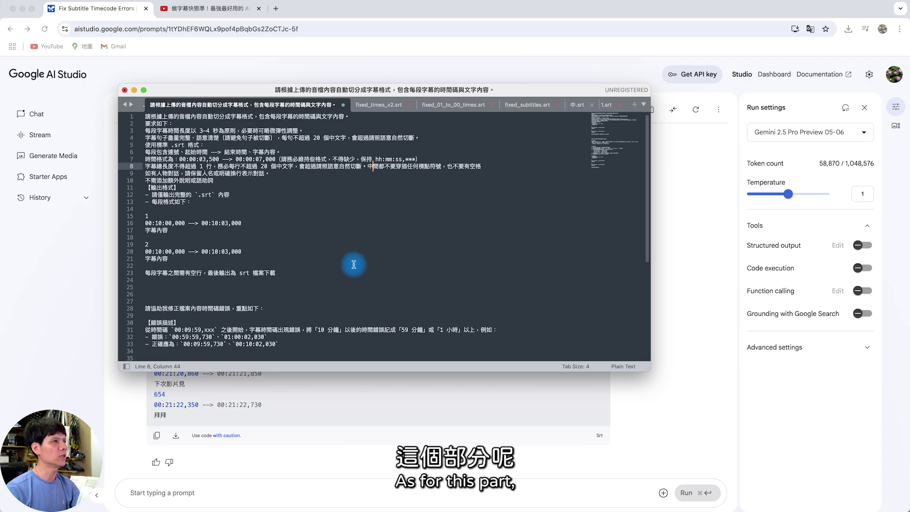
double_click(517, 90)
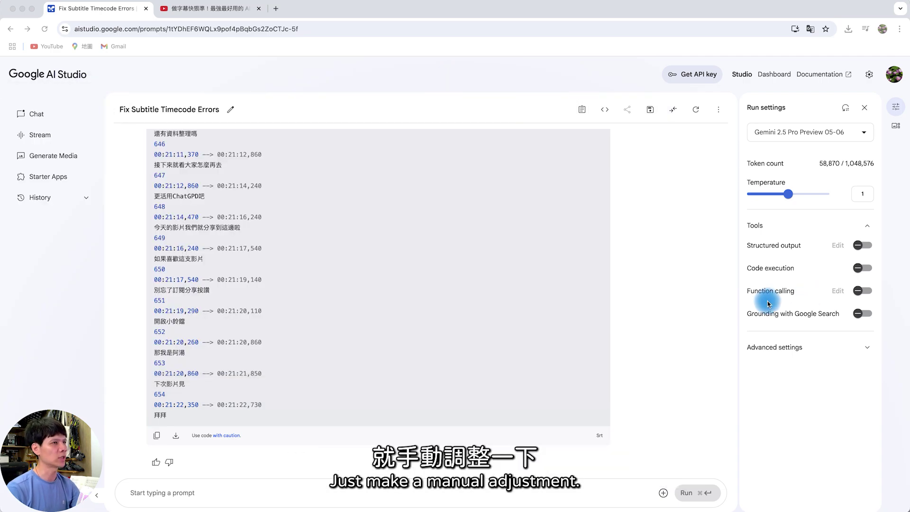